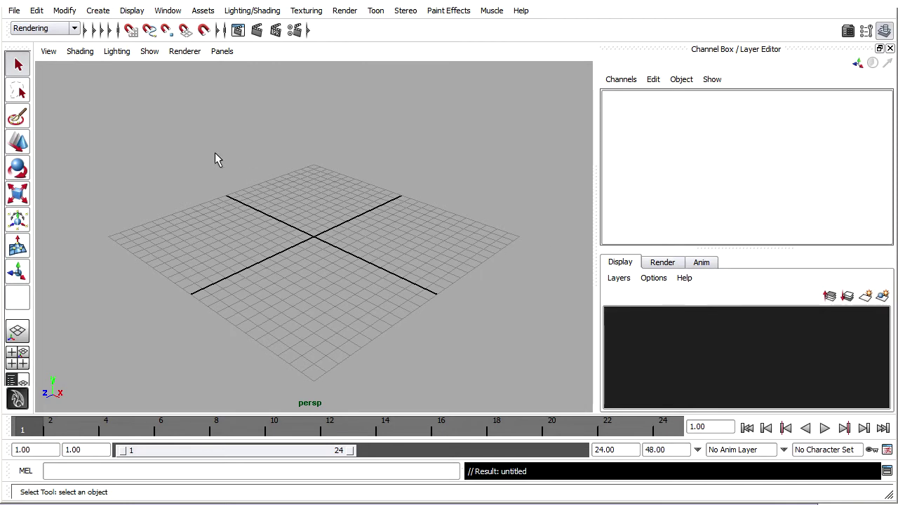
Create a new project named butterfly_project with the default project locations.
{"action": "left_click", "coordinate": [14, 10]}
{"action": "mouse_move", "coordinate": [70, 282]}
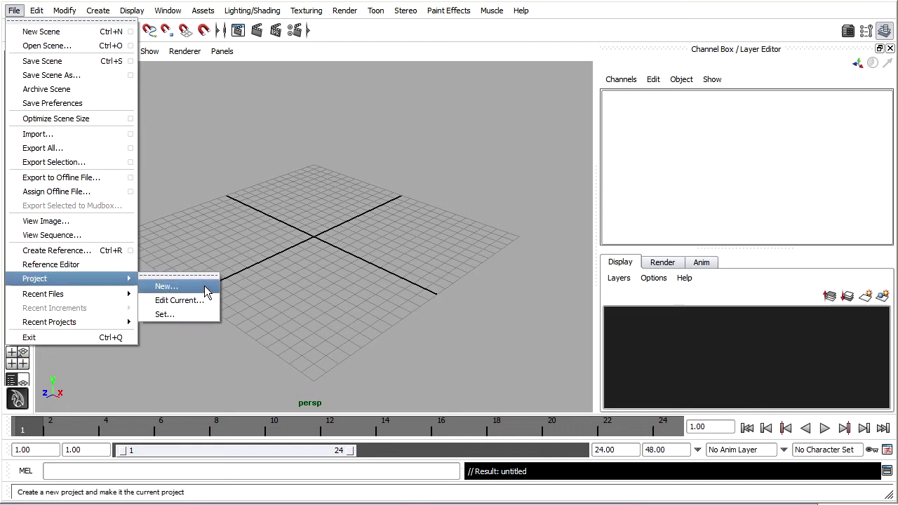
{"action": "left_click", "coordinate": [167, 286]}
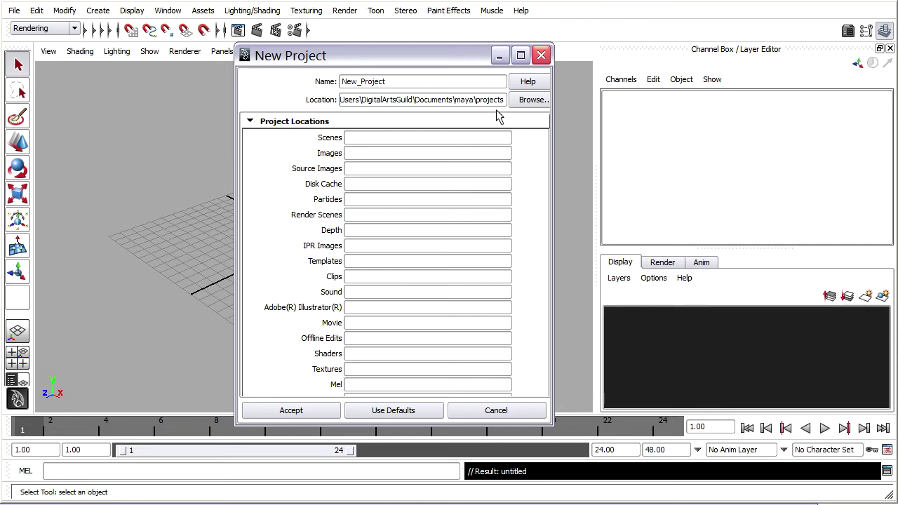
{"action": "left_click_drag", "start_coordinate": [416, 83], "coordinate": [316, 79]}
{"action": "type", "text": "butterfl"}
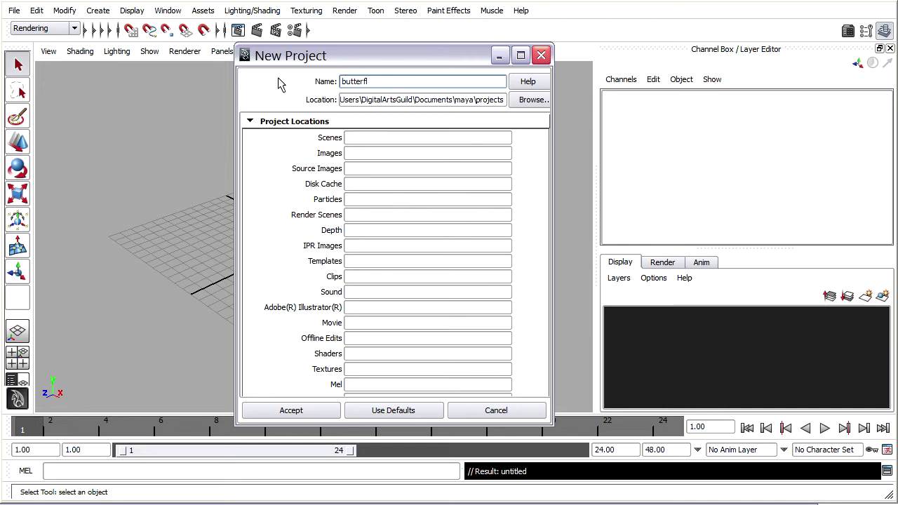
{"action": "type", "text": "y_project"}
{"action": "left_click", "coordinate": [395, 413]}
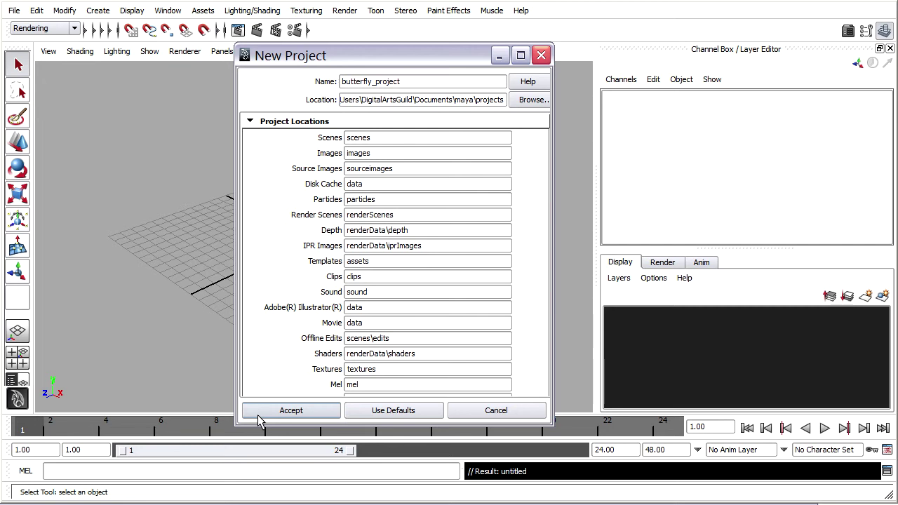
{"action": "left_click", "coordinate": [291, 410]}
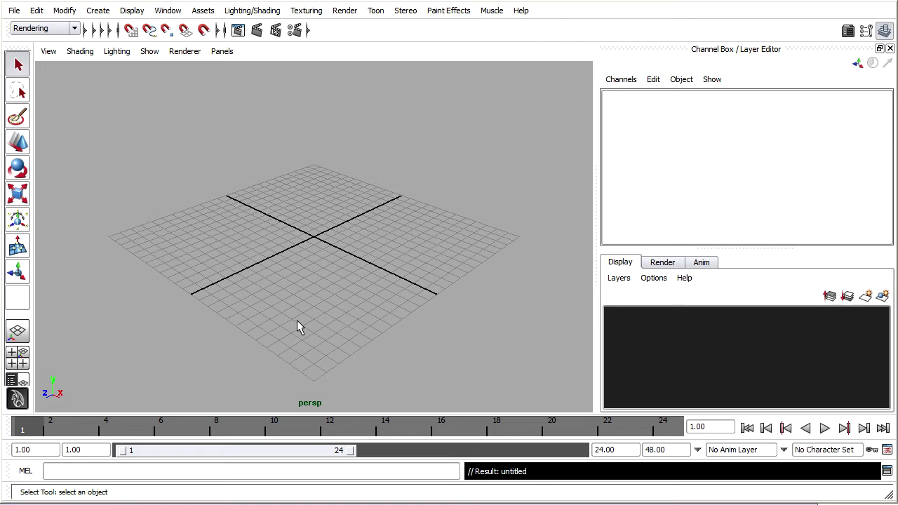
Review the up axis, working units and tolerance in the general application settings, and save the preferences.
{"action": "left_click", "coordinate": [172, 12]}
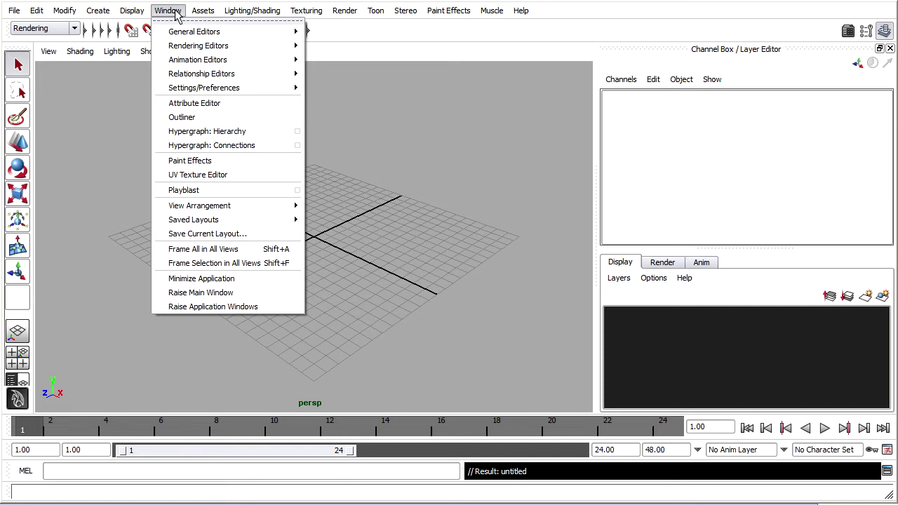
{"action": "mouse_move", "coordinate": [200, 88]}
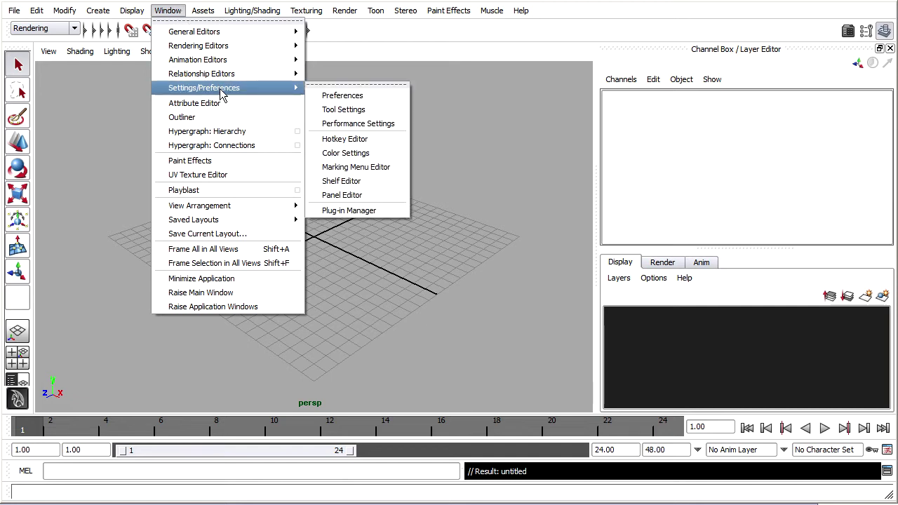
{"action": "left_click", "coordinate": [392, 102]}
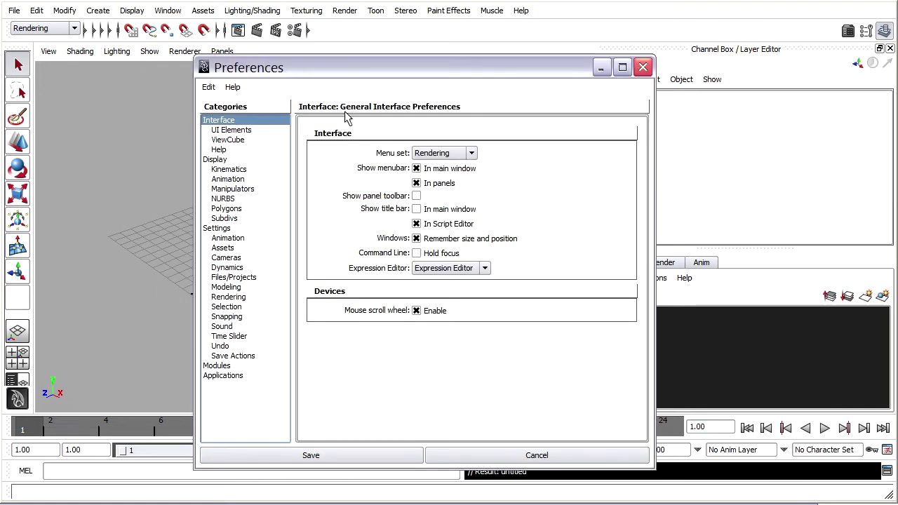
{"action": "left_click", "coordinate": [218, 229]}
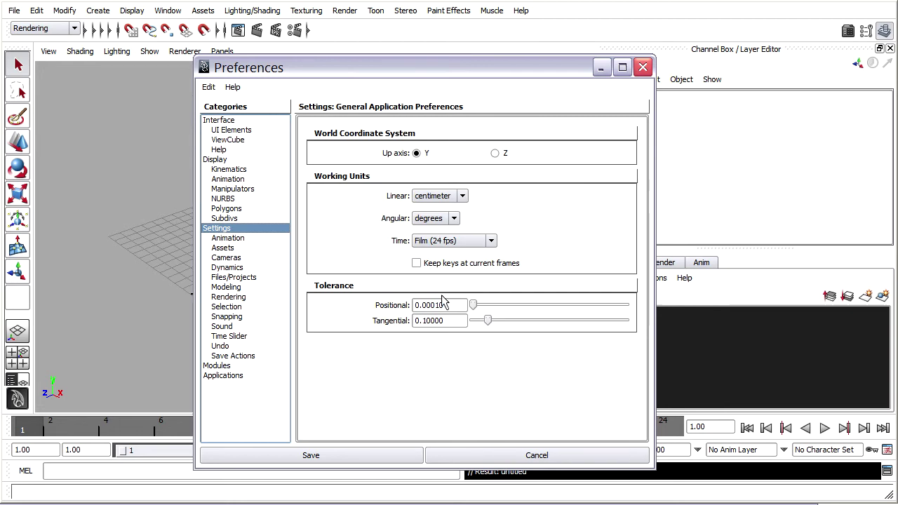
{"action": "left_click", "coordinate": [359, 455]}
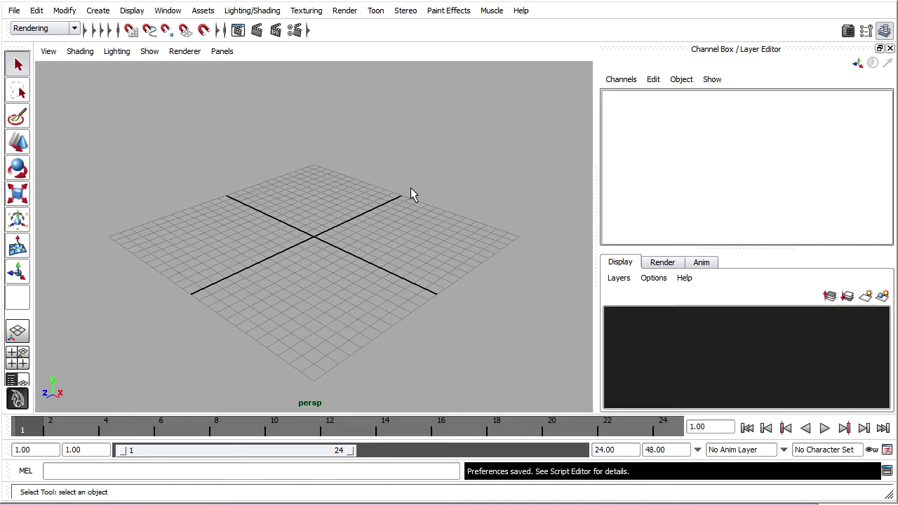
Set the grid's length and width to 15 units, with grid lines every 10 units and 10 subdivisions.
{"action": "scroll", "coordinate": [376, 227], "scroll_direction": "up", "scroll_amount": 5}
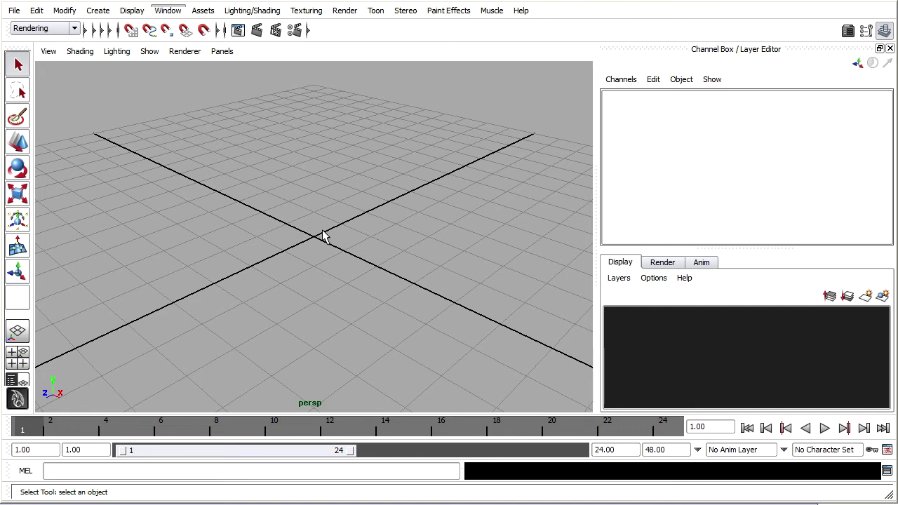
{"action": "left_click", "coordinate": [130, 12]}
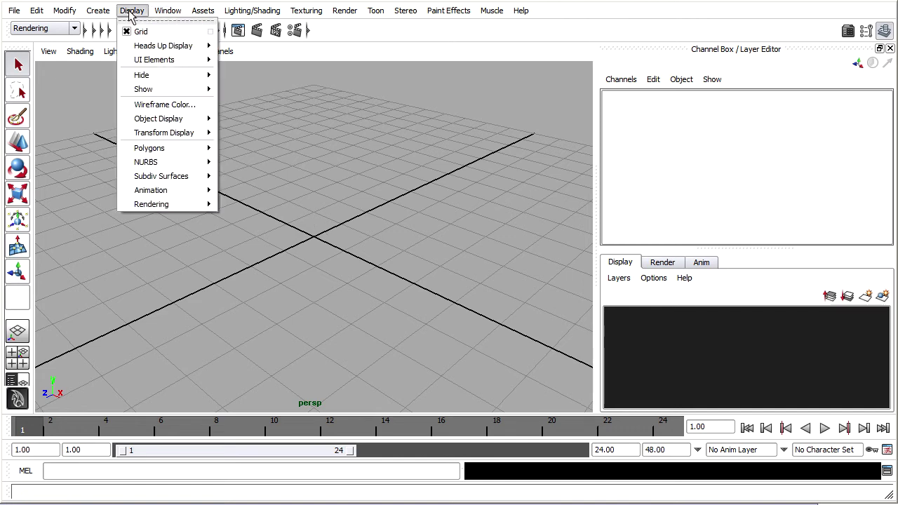
{"action": "left_click", "coordinate": [210, 32]}
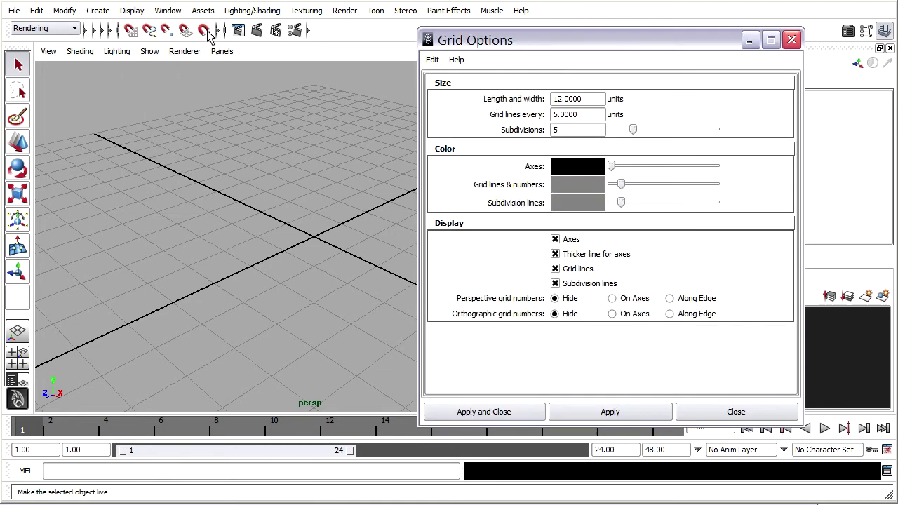
{"action": "double_click", "coordinate": [588, 99]}
{"action": "type", "text": "15"}
{"action": "key", "text": "Tab"}
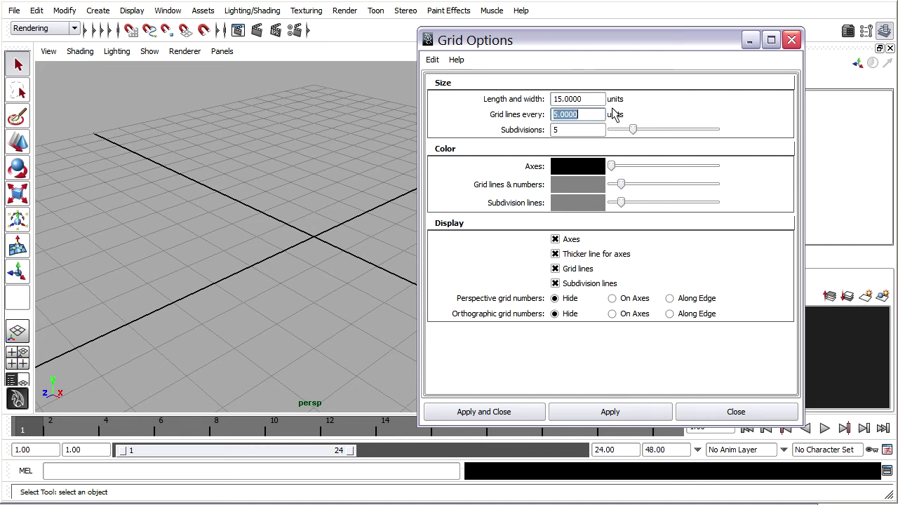
{"action": "type", "text": "10"}
{"action": "key", "text": "Tab"}
{"action": "type", "text": "10"}
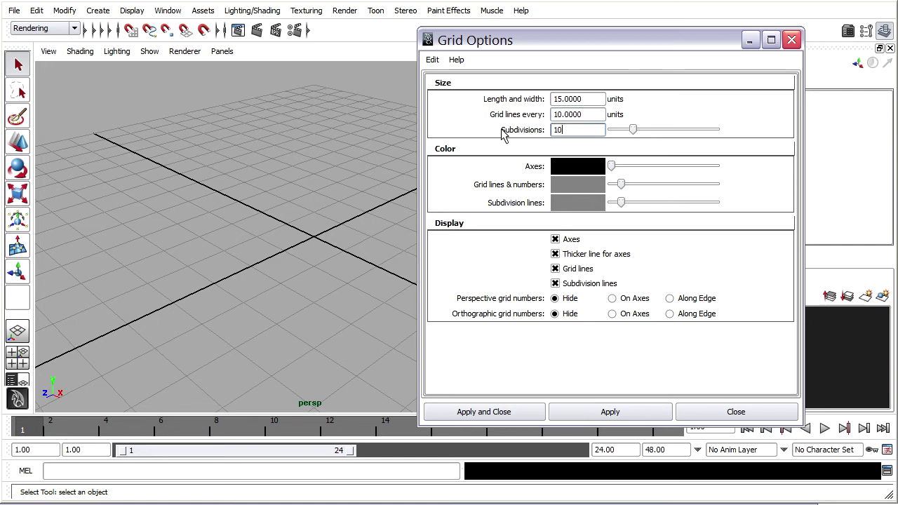
{"action": "key", "text": "Tab"}
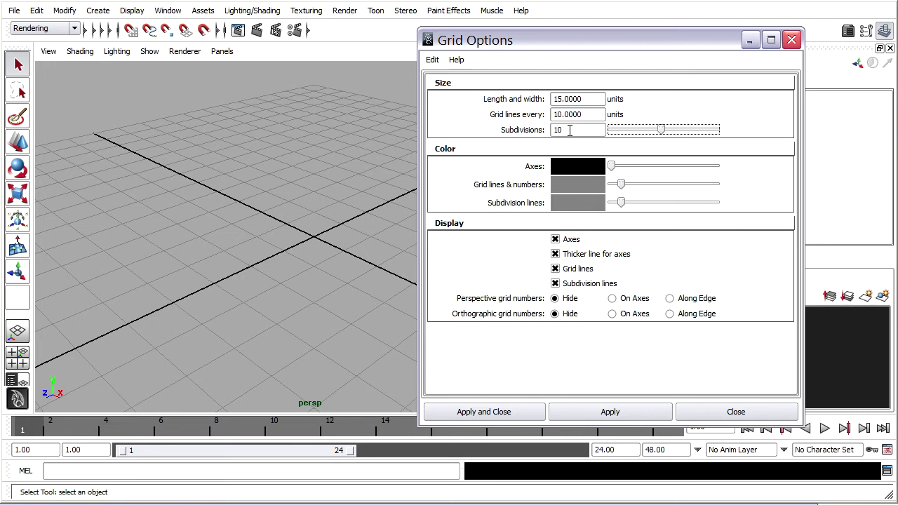
Darken the colour of the grid lines and numbers, and apply the grid options.
{"action": "left_click_drag", "start_coordinate": [621, 183], "coordinate": [615, 184]}
{"action": "left_click", "coordinate": [597, 414]}
{"action": "scroll", "coordinate": [291, 172], "scroll_direction": "down", "scroll_amount": 1}
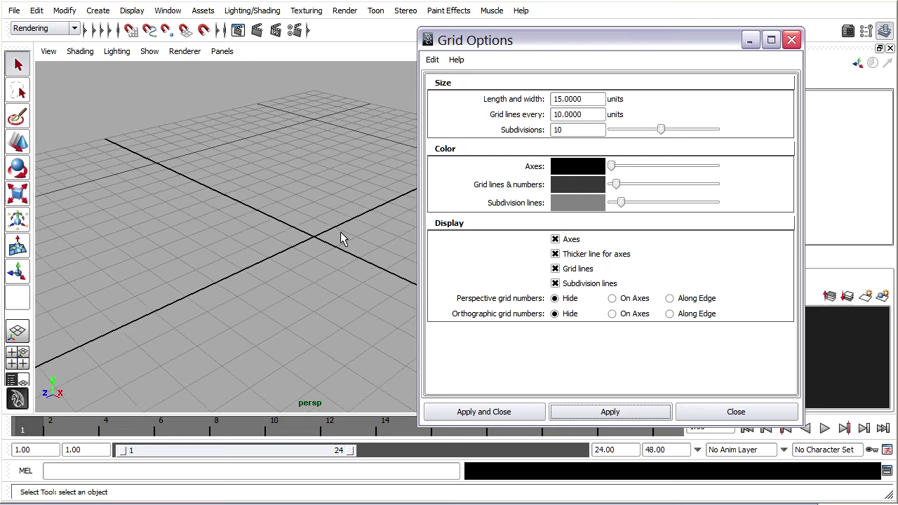
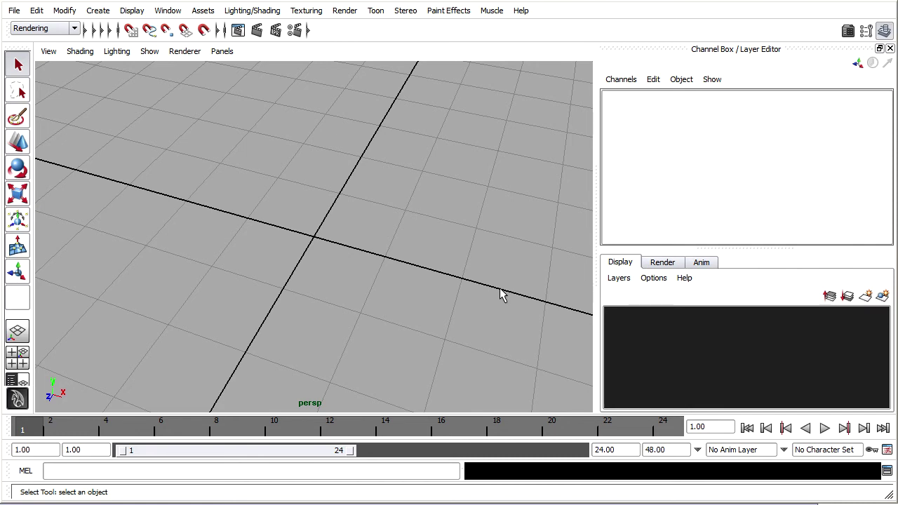
Switch from the perspective view through the four-view layout to a full-size top view.
{"action": "left_click_drag", "start_coordinate": [500, 293], "coordinate": [245, 214], "text": "alt"}
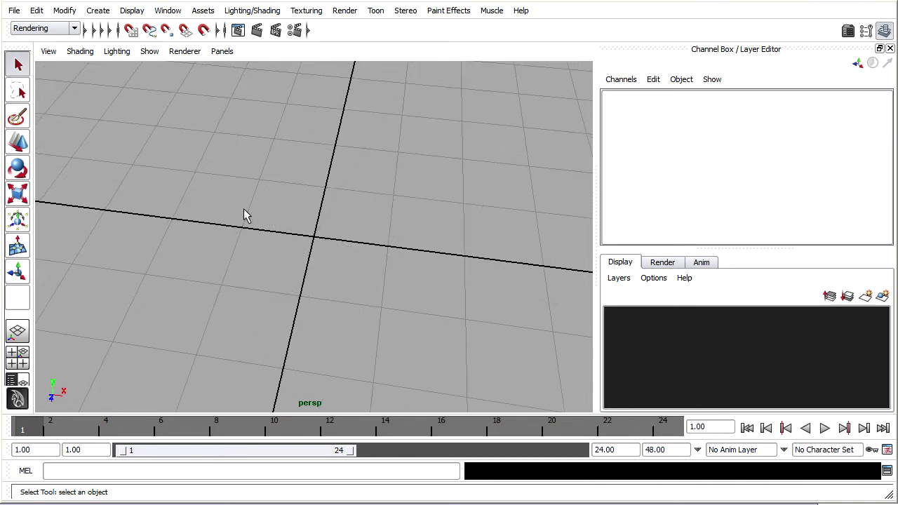
{"action": "key", "text": "space"}
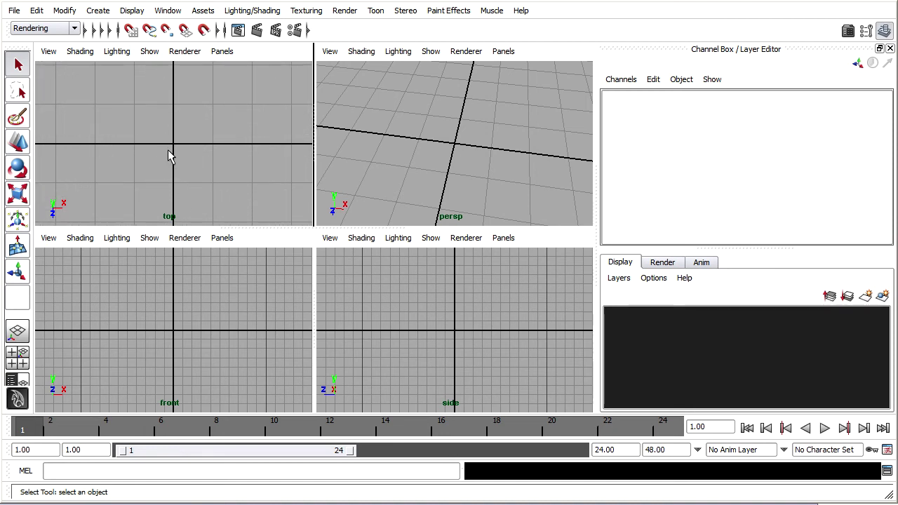
{"action": "key", "text": "space"}
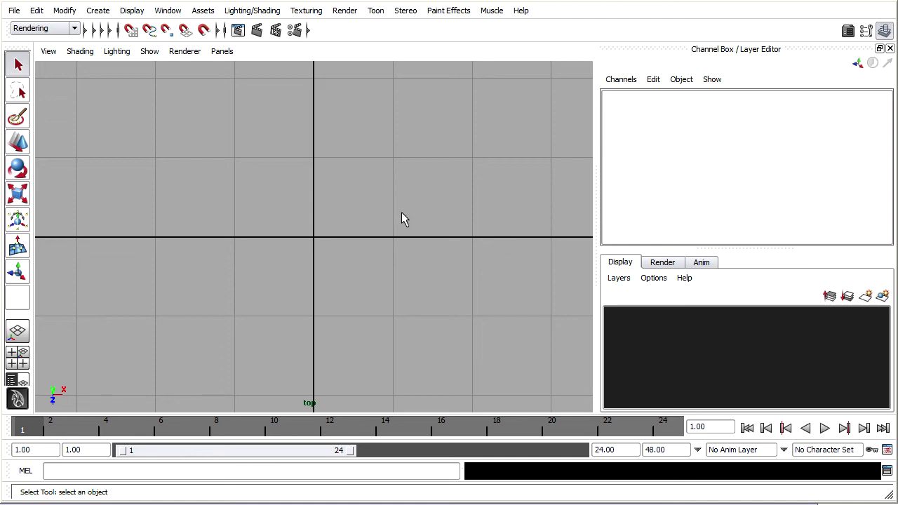
Turn on grid snapping and start the CV Curve Tool with its settings reset to defaults.
{"action": "left_click", "coordinate": [129, 31]}
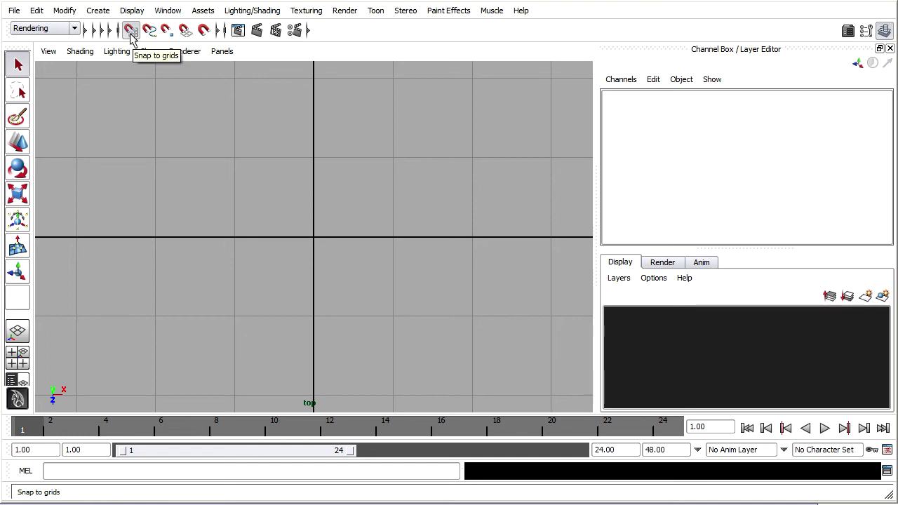
{"action": "left_click", "coordinate": [98, 12]}
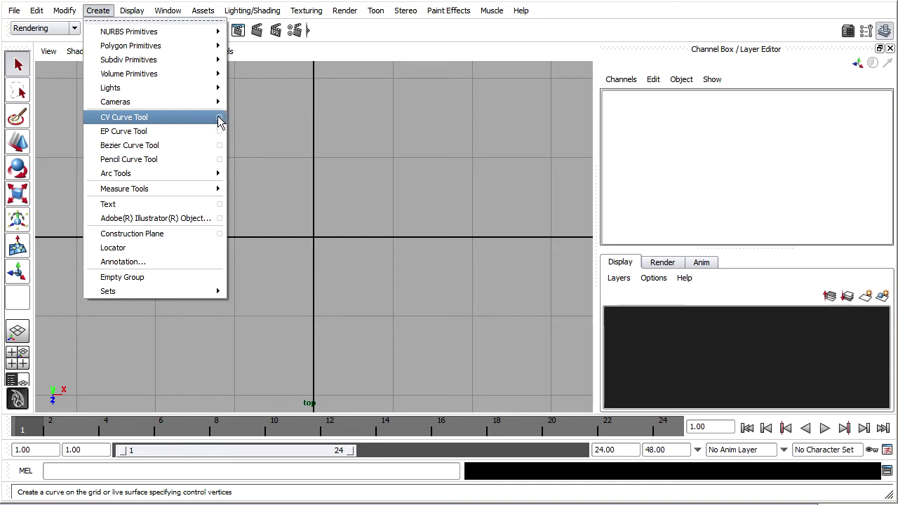
{"action": "left_click", "coordinate": [220, 121]}
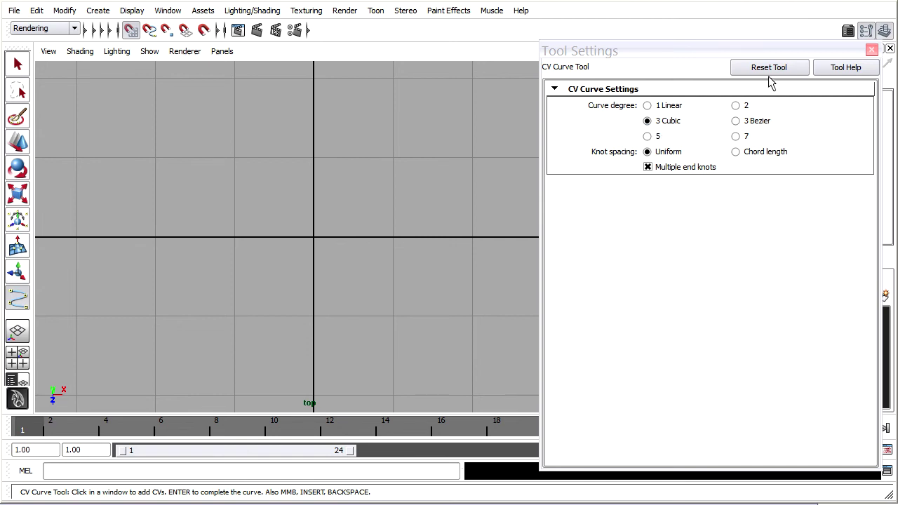
{"action": "left_click", "coordinate": [797, 70]}
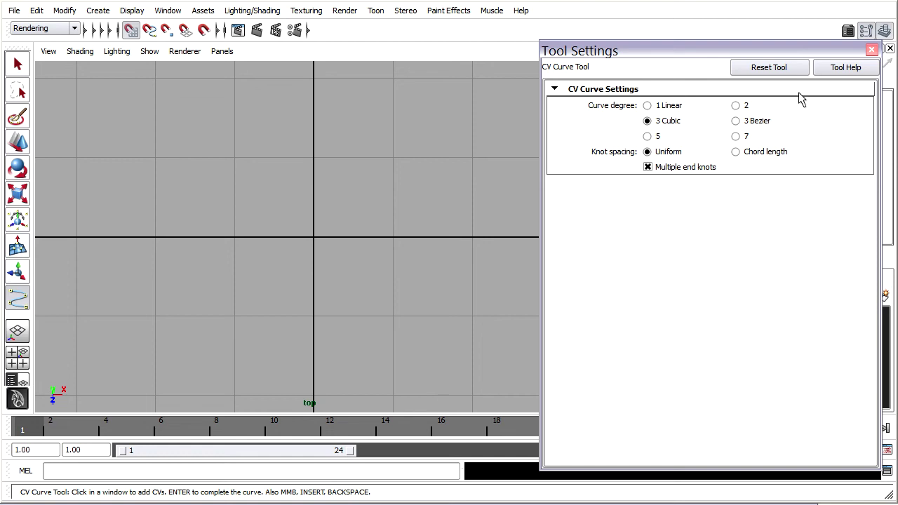
{"action": "left_click", "coordinate": [871, 51]}
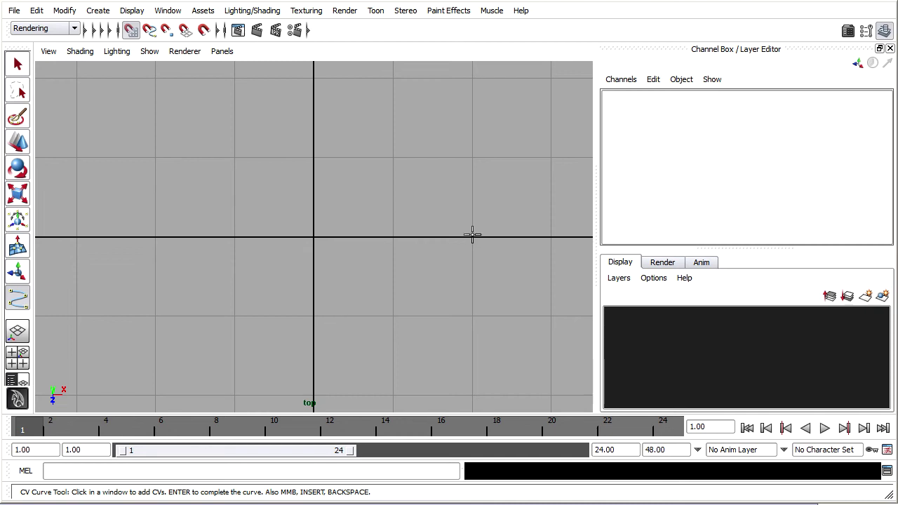
Draw an arched CV curve from X 2, doubling the first vertex, through four grid points at Z -1, and finish at X -1, Z 0.
{"action": "left_click", "coordinate": [472, 237]}
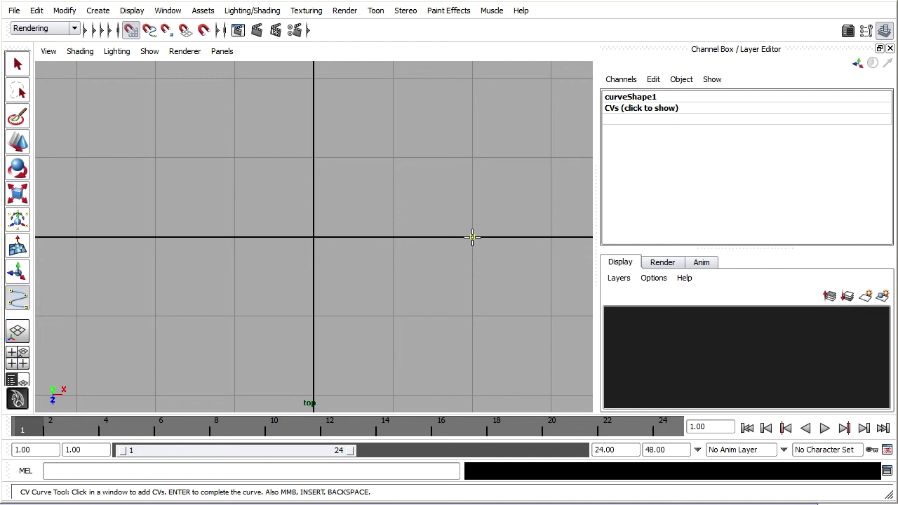
{"action": "left_click", "coordinate": [472, 238]}
{"action": "left_click", "coordinate": [472, 158]}
{"action": "left_click", "coordinate": [393, 158]}
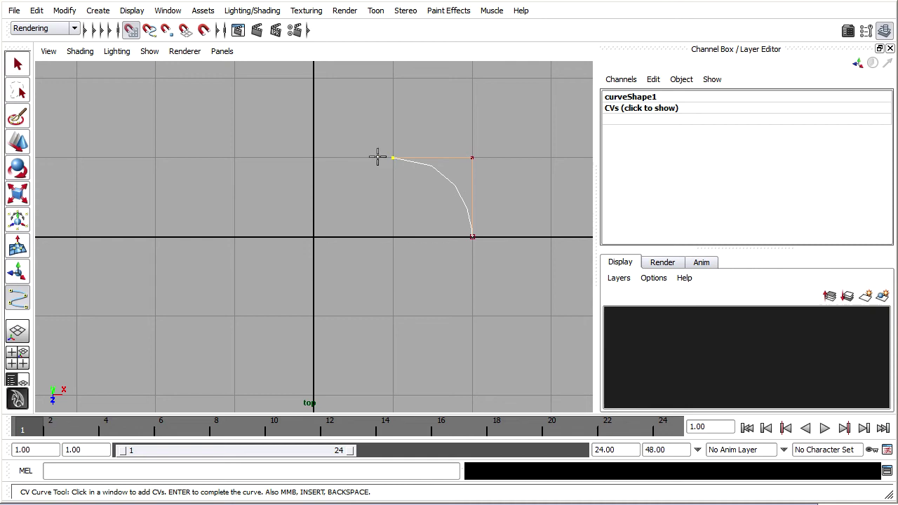
{"action": "left_click", "coordinate": [314, 158]}
{"action": "left_click", "coordinate": [234, 158]}
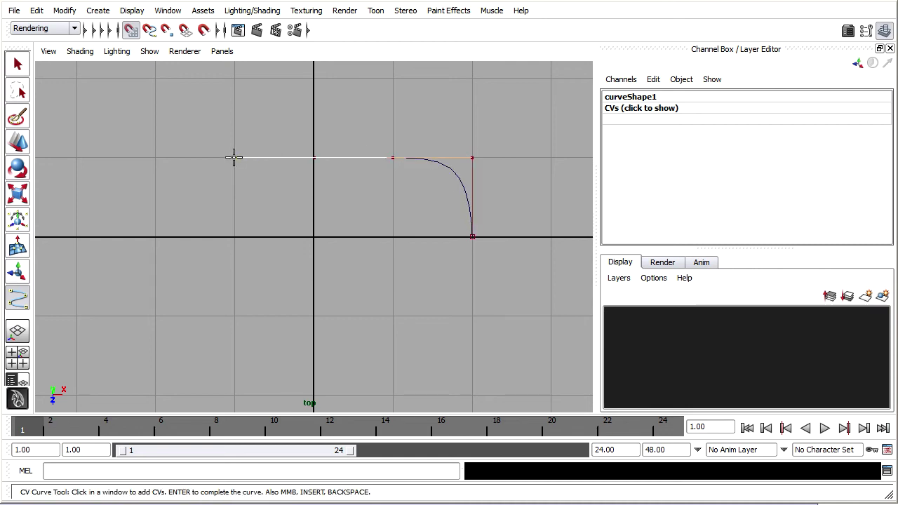
{"action": "left_click", "coordinate": [234, 238]}
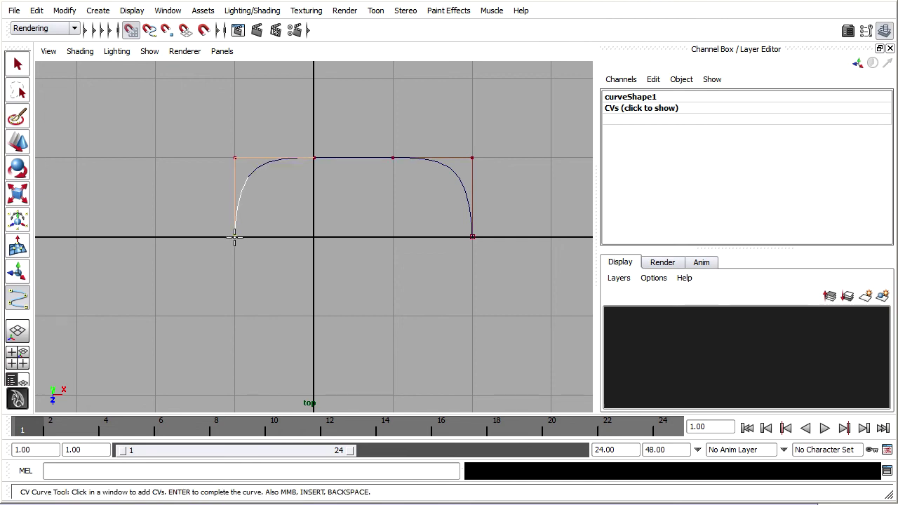
{"action": "key", "text": "q"}
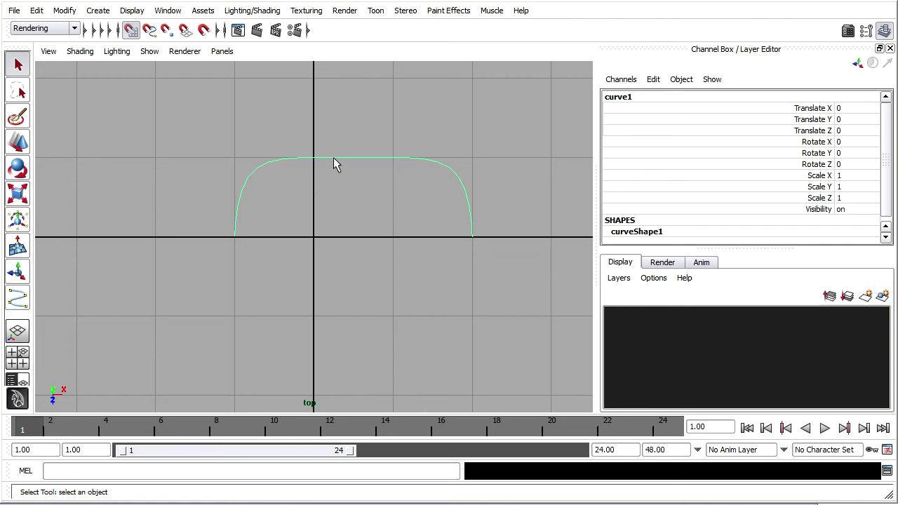
Show the curve's control vertices, turn off grid snapping, and move the upper-left vertex outward to about X -1.1, Z -0.99.
{"action": "right_click_drag", "start_coordinate": [333, 157], "coordinate": [265, 157]}
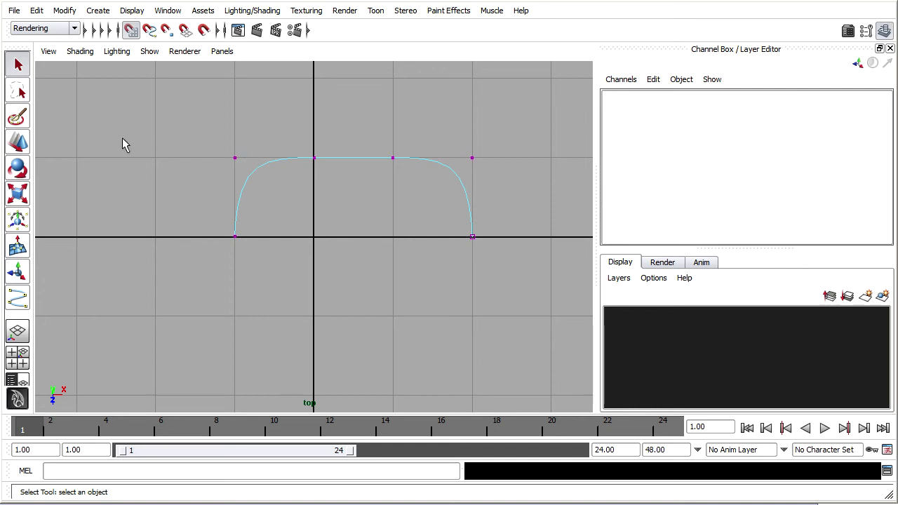
{"action": "left_click", "coordinate": [19, 145]}
{"action": "left_click_drag", "start_coordinate": [197, 136], "coordinate": [249, 163]}
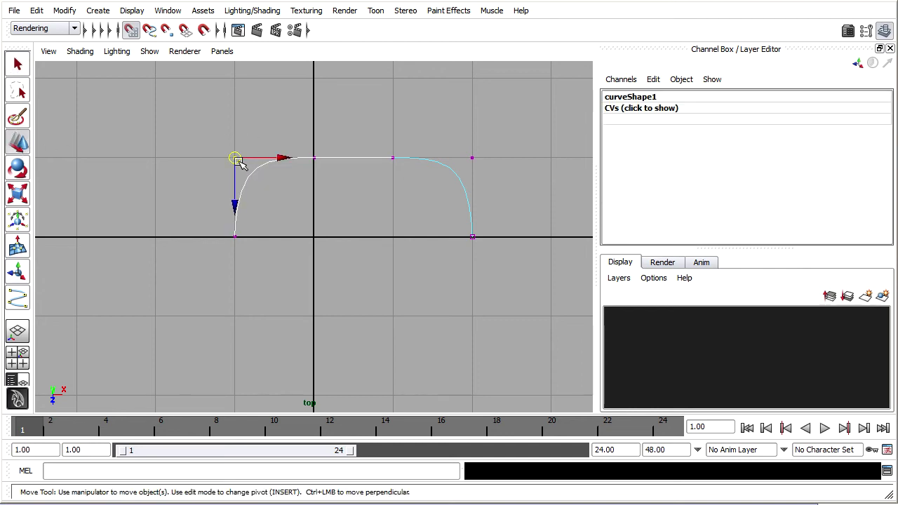
{"action": "left_click", "coordinate": [129, 31]}
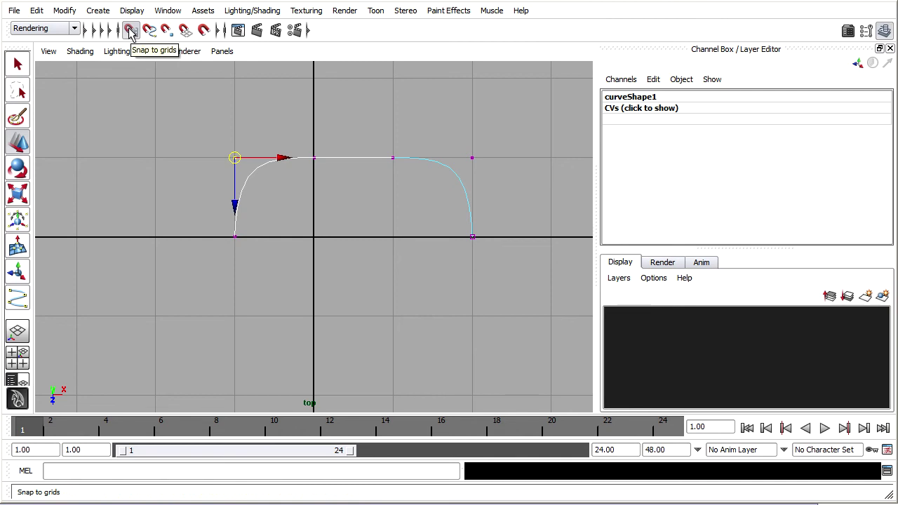
{"action": "left_click", "coordinate": [129, 31]}
{"action": "left_click_drag", "start_coordinate": [234, 158], "coordinate": [228, 159]}
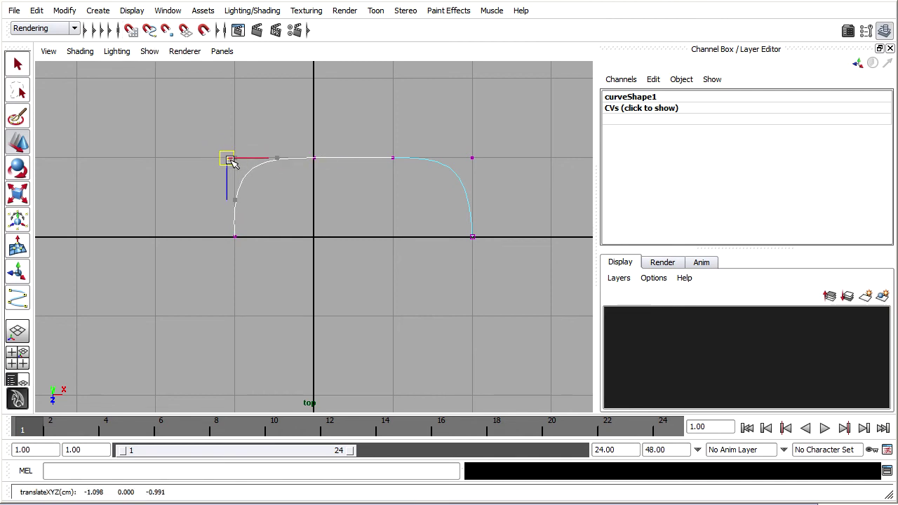
Lower the middle and right upper control vertices of the curve to about Z -0.6, leaving the upper-left vertex high.
{"action": "mouse_move", "coordinate": [298, 142]}
{"action": "left_mouse_down"}
{"action": "mouse_move", "coordinate": [327, 170]}
{"action": "mouse_move", "coordinate": [315, 190]}
{"action": "left_mouse_up"}
{"action": "mouse_move", "coordinate": [375, 139]}
{"action": "left_mouse_down"}
{"action": "mouse_move", "coordinate": [406, 184]}
{"action": "mouse_move", "coordinate": [385, 184]}
{"action": "left_mouse_up"}
{"action": "left_click_drag", "start_coordinate": [453, 146], "coordinate": [476, 189]}
{"action": "left_click_drag", "start_coordinate": [353, 158], "coordinate": [404, 188]}
{"action": "left_click_drag", "start_coordinate": [295, 171], "coordinate": [335, 203]}
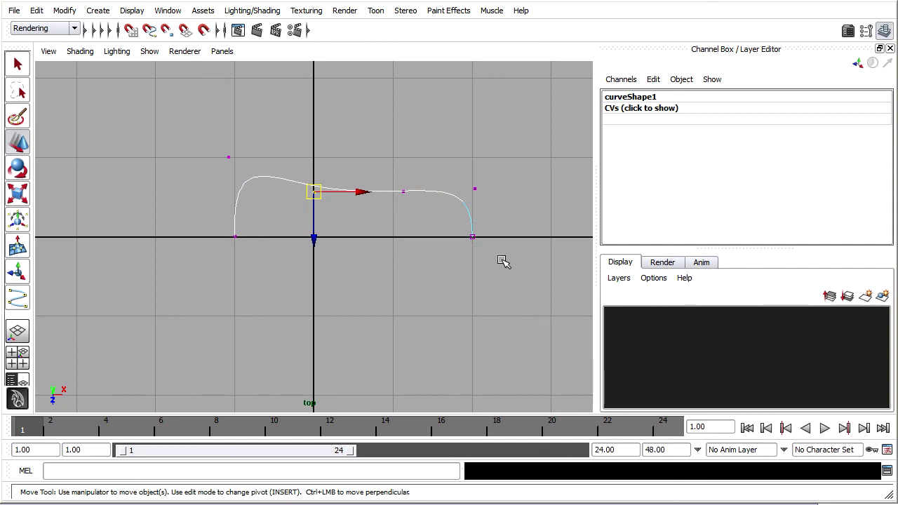
{"action": "left_click_drag", "start_coordinate": [501, 259], "coordinate": [459, 234]}
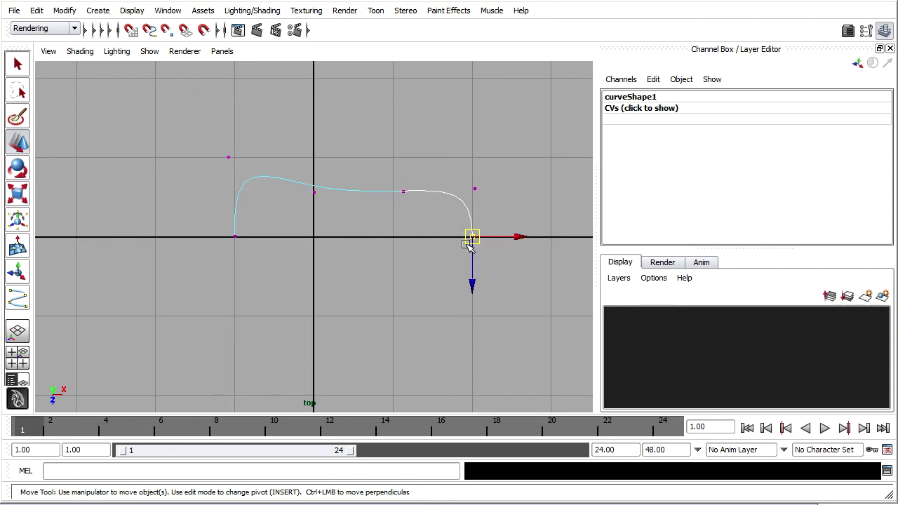
{"action": "left_click_drag", "start_coordinate": [473, 266], "coordinate": [477, 309]}
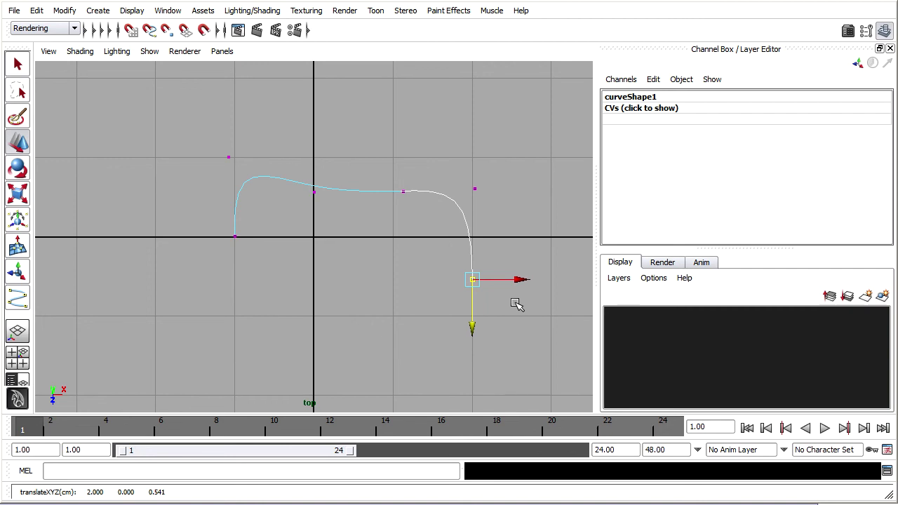
{"action": "key", "text": "ctrl+z"}
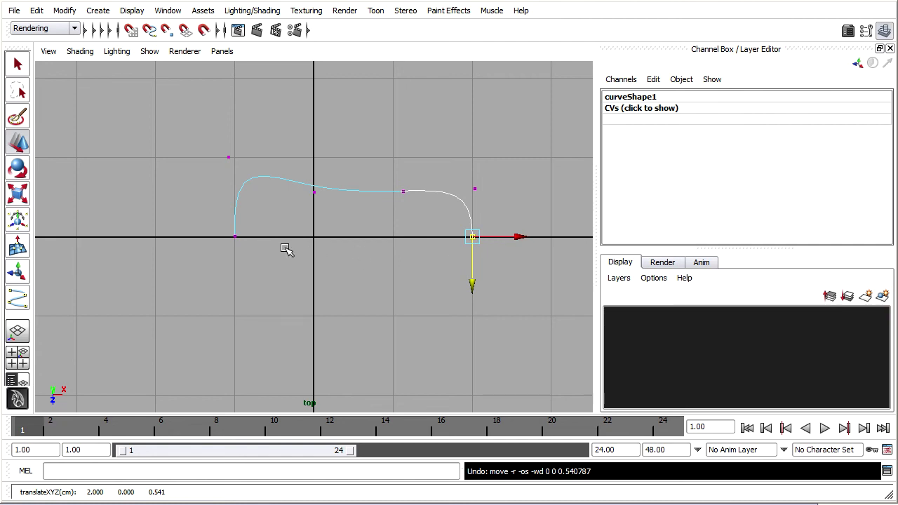
Select both end vertices of the curve and set the coordinate input to Absolute transform.
{"action": "left_click_drag", "start_coordinate": [191, 222], "coordinate": [512, 303]}
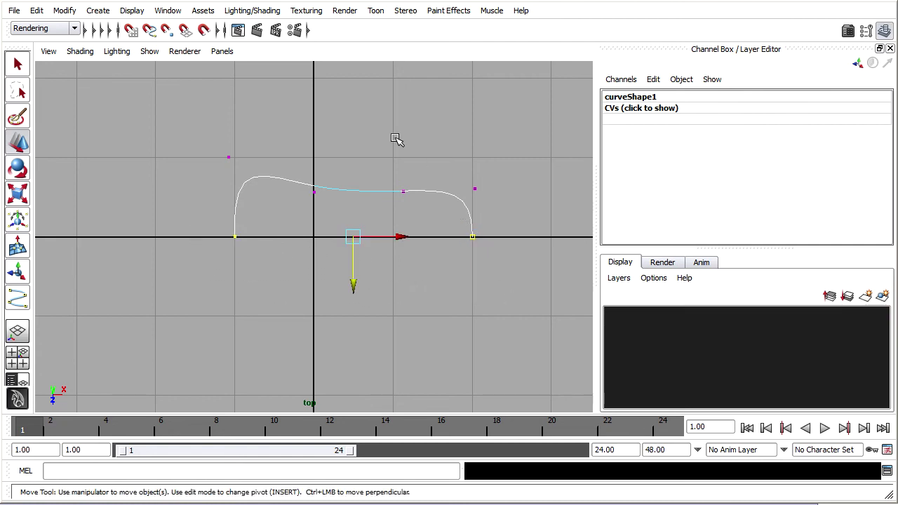
{"action": "left_click", "coordinate": [308, 30]}
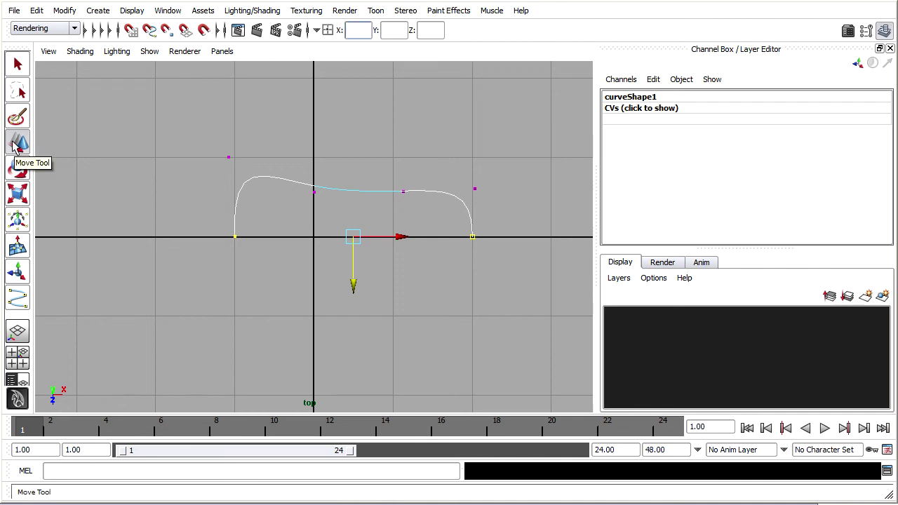
{"action": "left_click", "coordinate": [327, 30]}
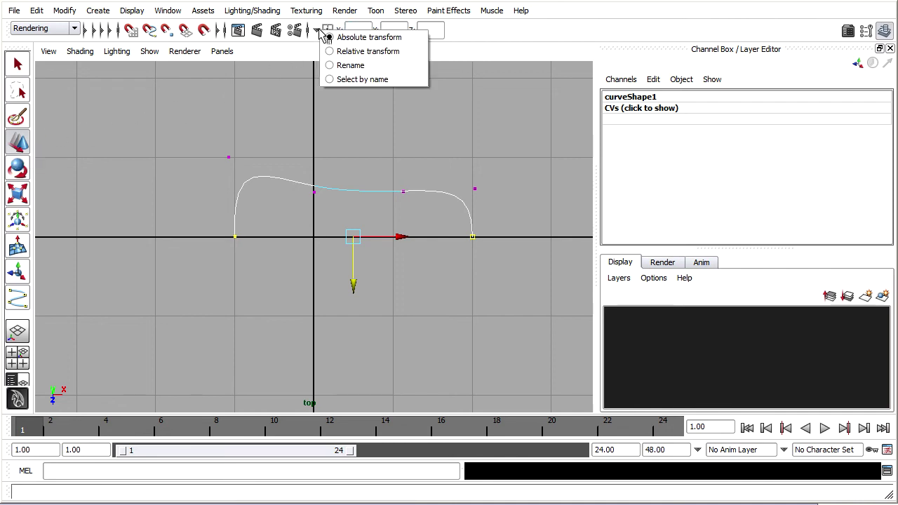
{"action": "left_click", "coordinate": [408, 39]}
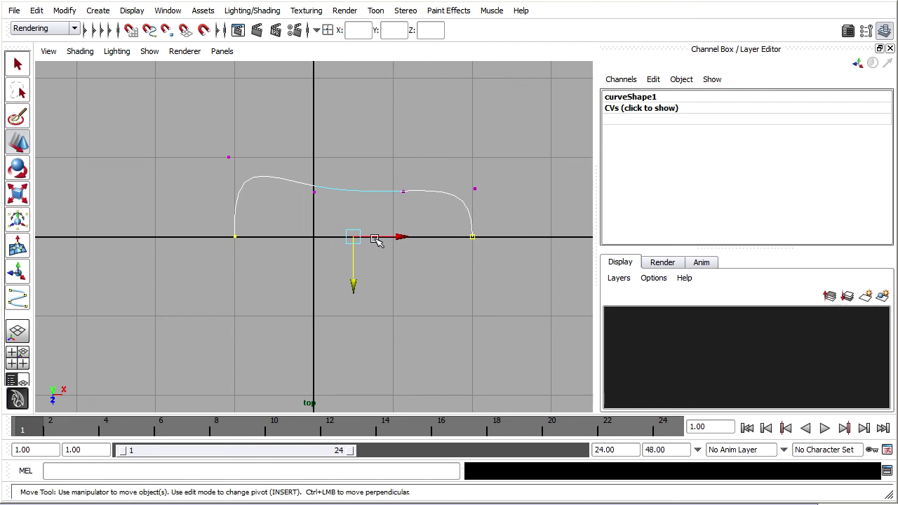
Move both end vertices down to about Z 0.61, and return them to the axis by setting their absolute Z to 0.
{"action": "left_click_drag", "start_coordinate": [354, 254], "coordinate": [353, 302]}
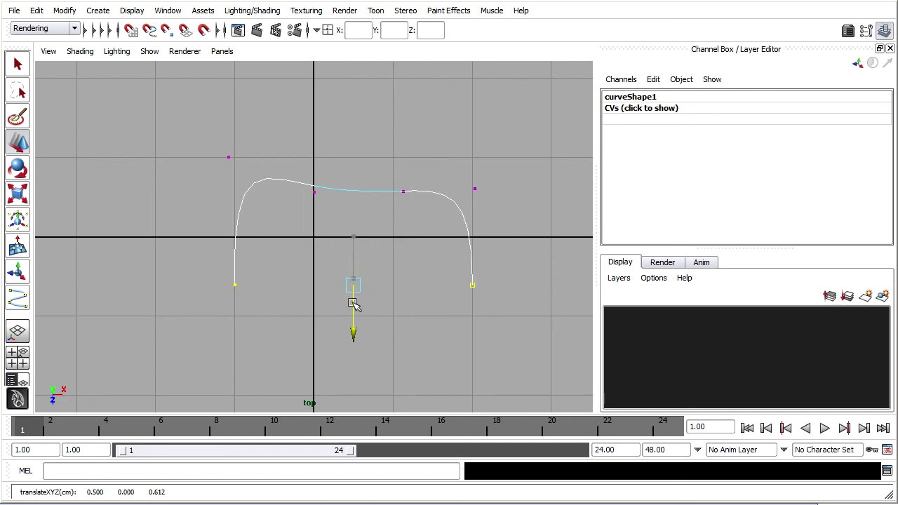
{"action": "left_click", "coordinate": [427, 30]}
{"action": "type", "text": "0"}
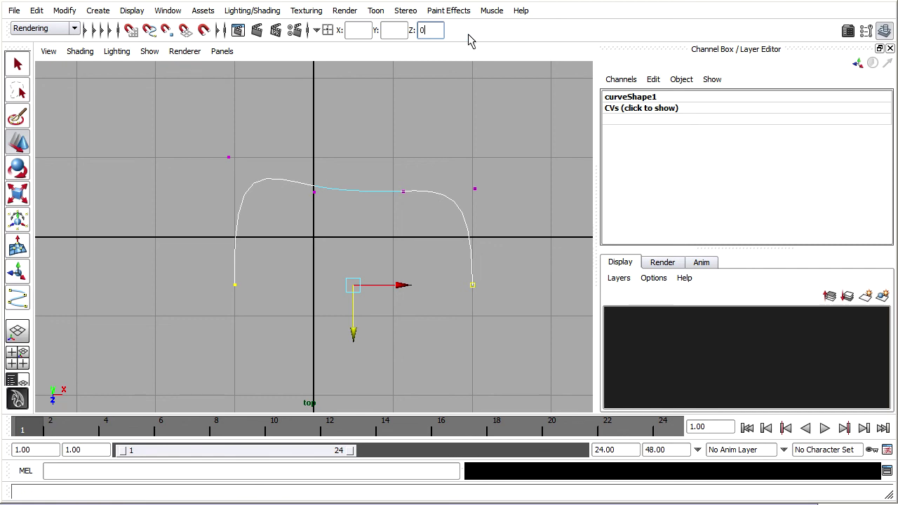
{"action": "key", "text": "Return"}
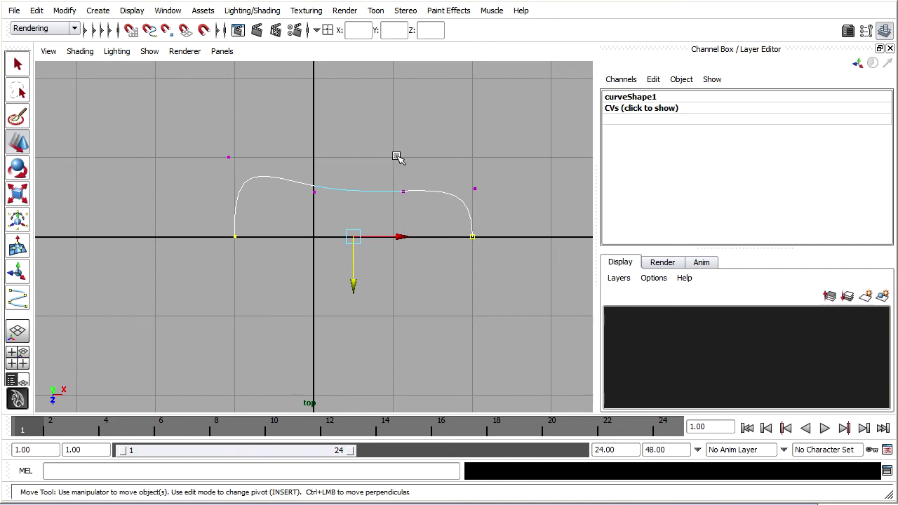
Place a curve point on the flat middle stretch of the curve at about X 0.4.
{"action": "right_click", "coordinate": [355, 192]}
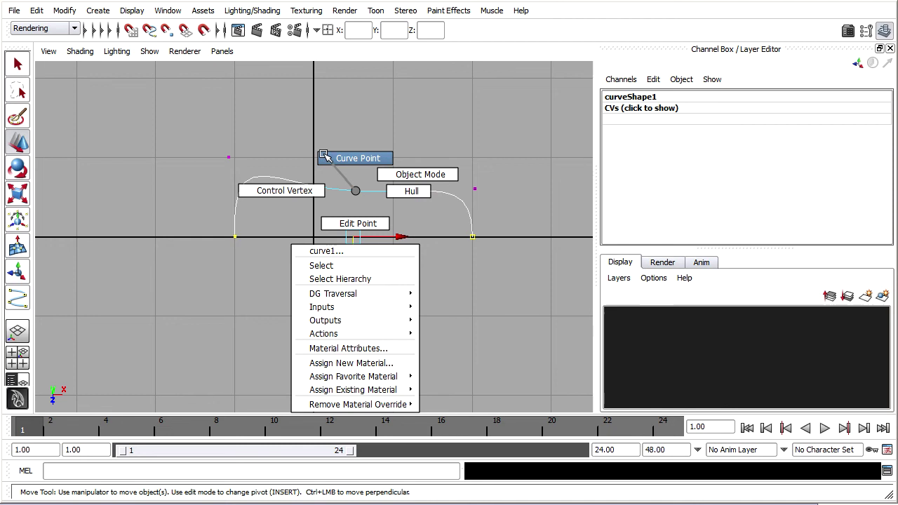
{"action": "left_click", "coordinate": [340, 157]}
{"action": "left_click", "coordinate": [340, 189]}
{"action": "left_click", "coordinate": [416, 190]}
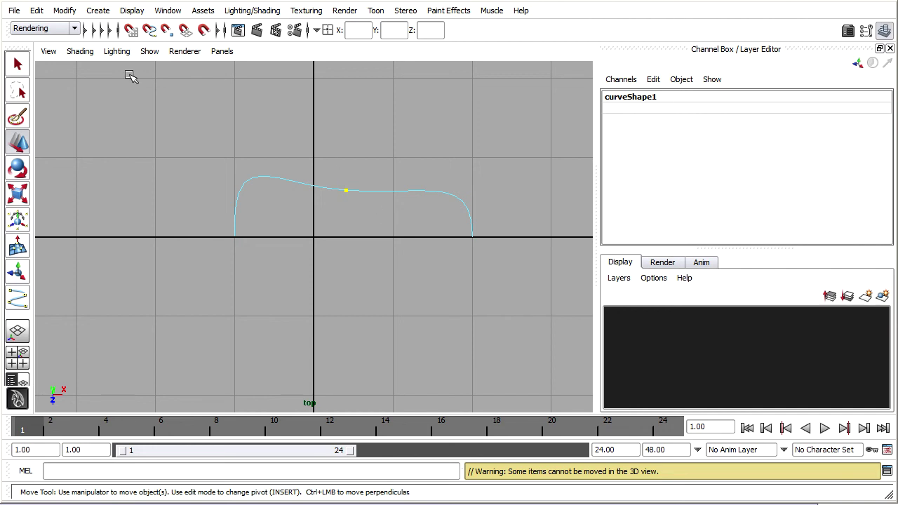
Switch to the Surfaces menu set and insert a knot at the marked curve point.
{"action": "left_click", "coordinate": [74, 29]}
{"action": "left_click", "coordinate": [55, 63]}
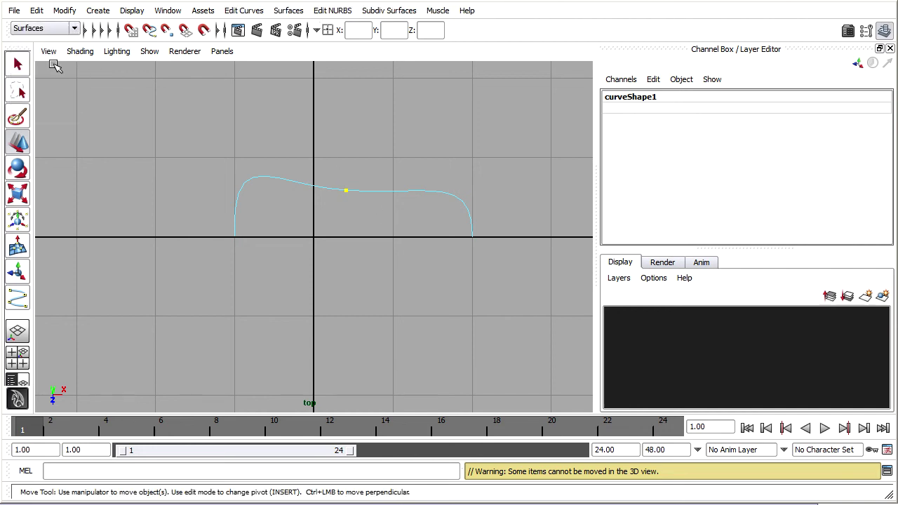
{"action": "left_click", "coordinate": [244, 12]}
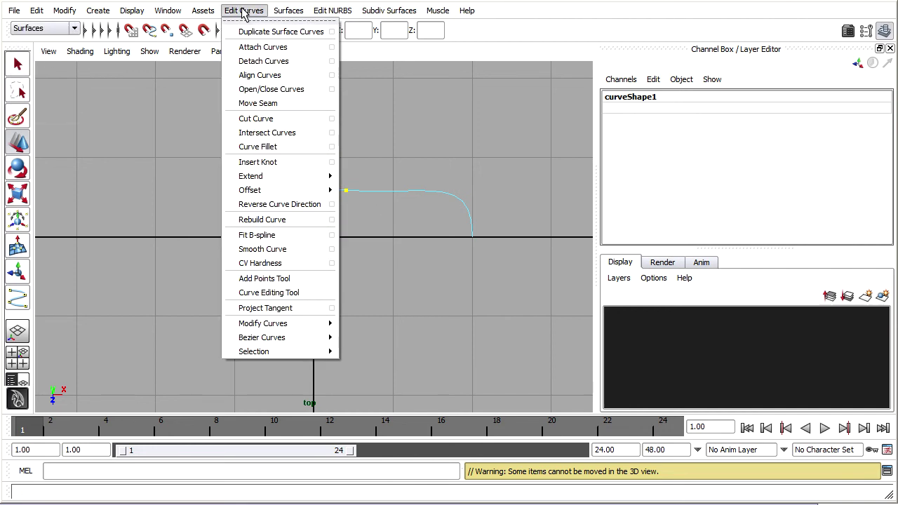
{"action": "left_click", "coordinate": [292, 166]}
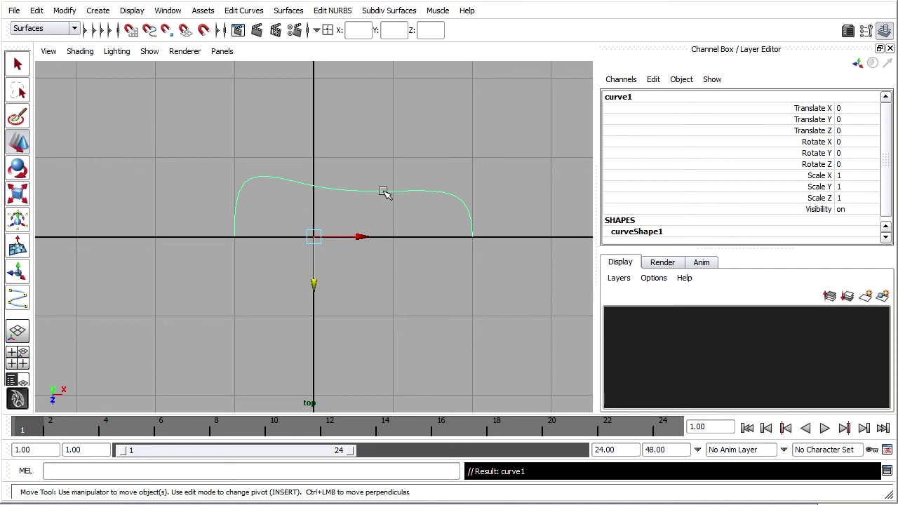
Show the curve's control vertices and reposition the middle ones, placing one on the vertical axis at about Z -0.65.
{"action": "right_click_drag", "start_coordinate": [384, 191], "coordinate": [331, 192]}
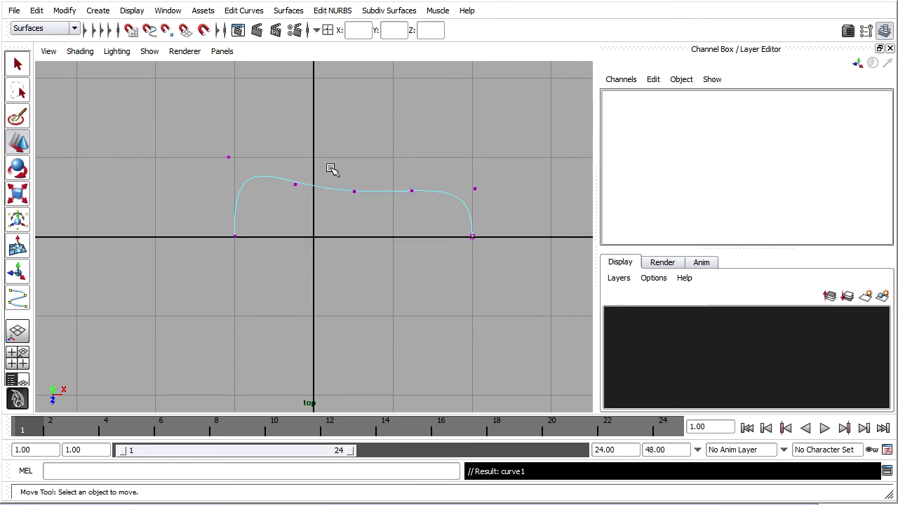
{"action": "left_click", "coordinate": [354, 191]}
{"action": "left_click_drag", "start_coordinate": [354, 195], "coordinate": [315, 186]}
{"action": "left_click", "coordinate": [321, 181]}
{"action": "mouse_move", "coordinate": [396, 178]}
{"action": "left_mouse_down"}
{"action": "mouse_move", "coordinate": [435, 211]}
{"action": "mouse_move", "coordinate": [386, 191]}
{"action": "left_mouse_up"}
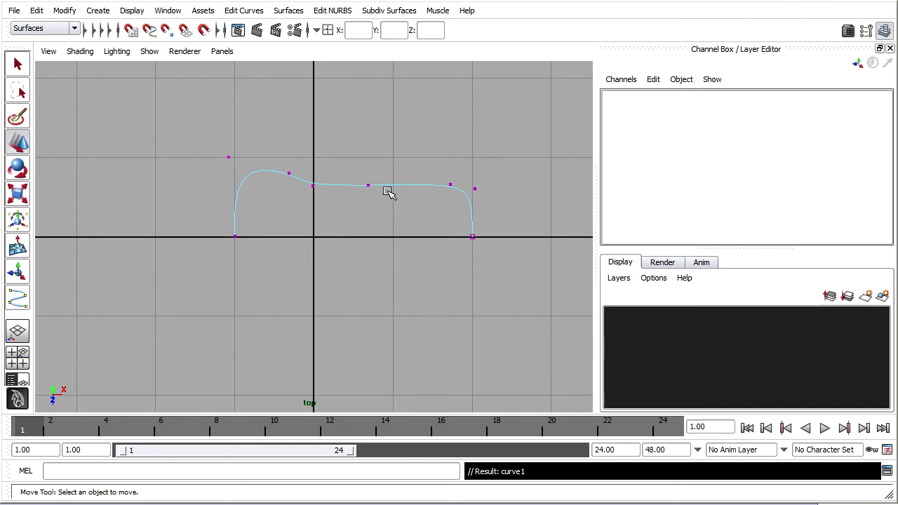
Raise two vertices near the curve's right end to about X 1.75, Z -0.77 and X 1.6, Z -0.77.
{"action": "left_click_drag", "start_coordinate": [386, 194], "coordinate": [452, 180]}
{"action": "left_click", "coordinate": [449, 184]}
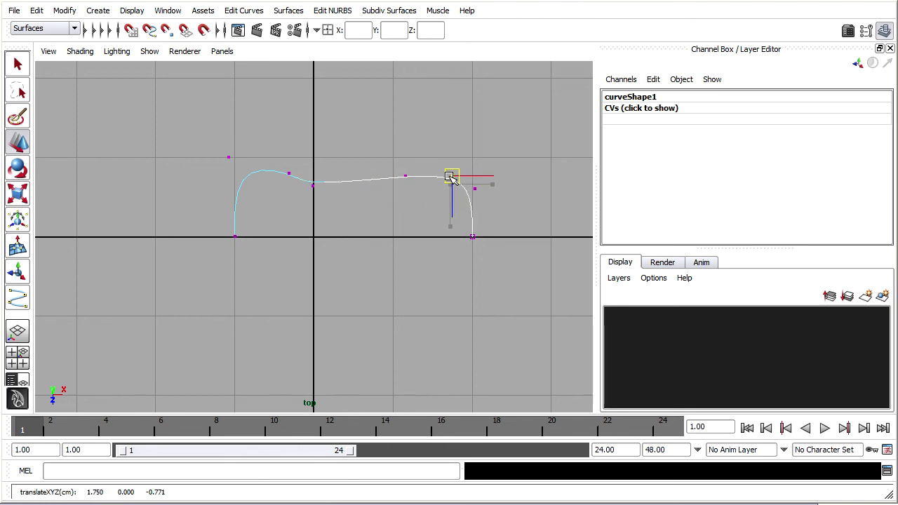
{"action": "mouse_move", "coordinate": [417, 184]}
{"action": "middle_mouse_down"}
{"action": "mouse_move", "coordinate": [392, 181]}
{"action": "mouse_move", "coordinate": [405, 179]}
{"action": "middle_mouse_up"}
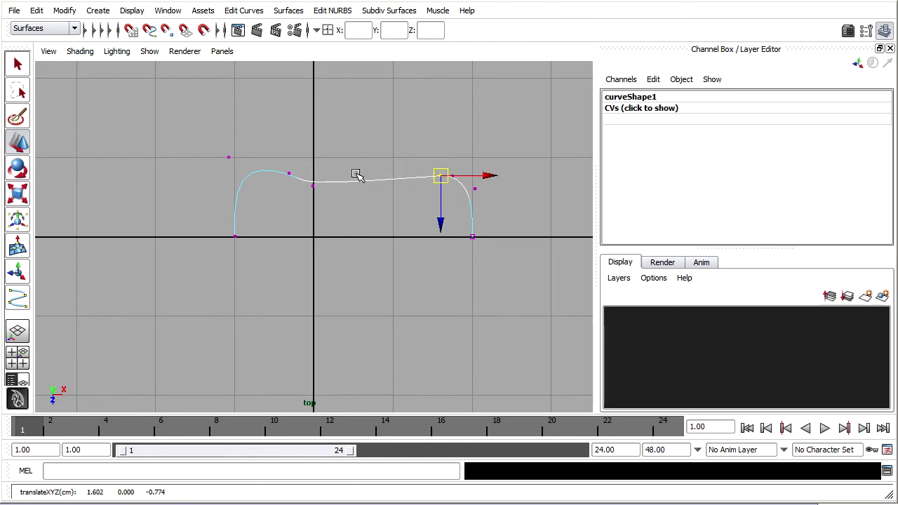
Mark two curve points on the middle stretch at about X 0.5 and X 1, and insert knots at both.
{"action": "right_click_drag", "start_coordinate": [365, 181], "coordinate": [363, 148]}
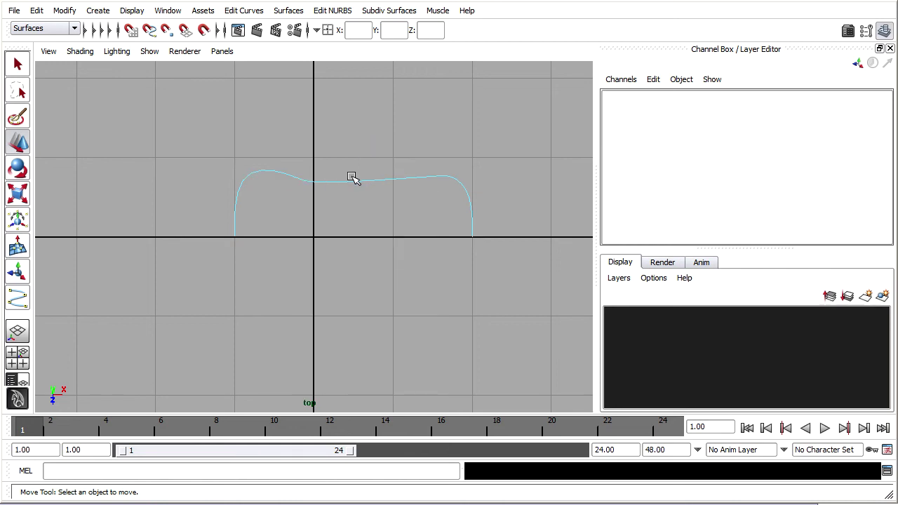
{"action": "left_click", "coordinate": [351, 181]}
{"action": "left_click", "coordinate": [396, 179], "text": "shift"}
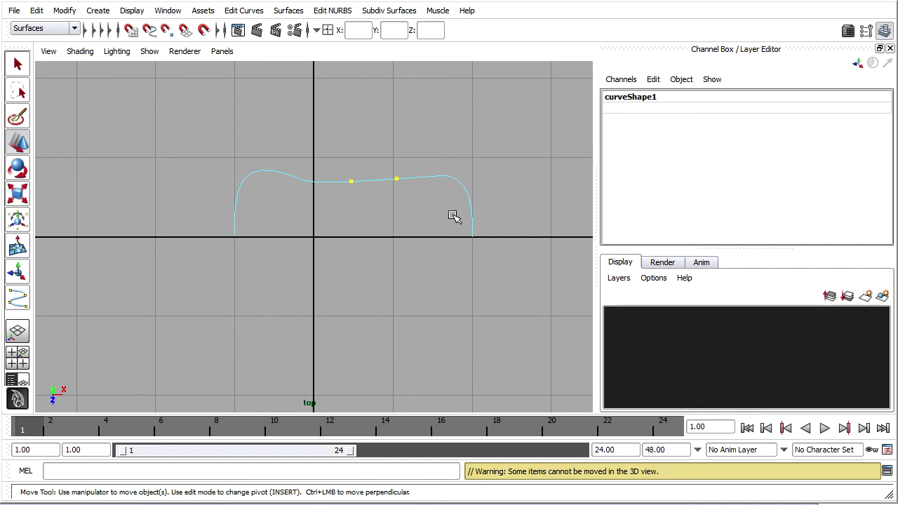
{"action": "left_click", "coordinate": [257, 12]}
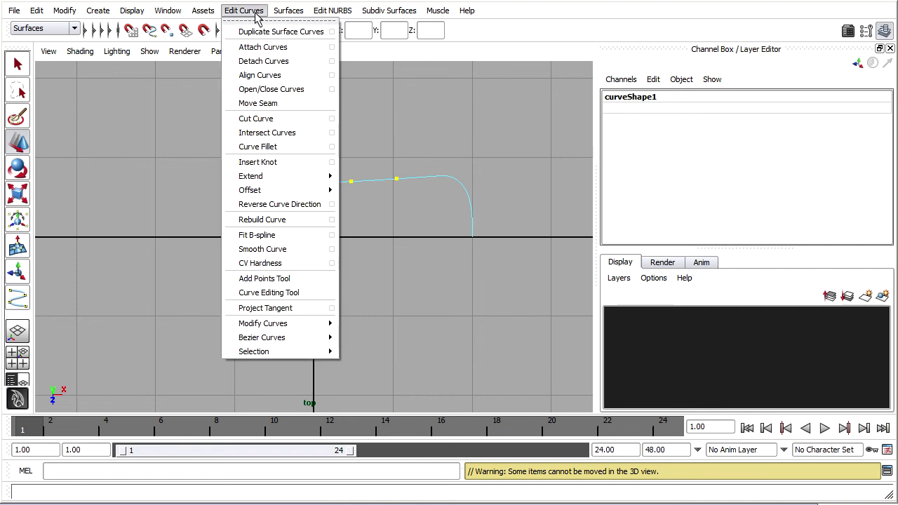
{"action": "left_click", "coordinate": [259, 162]}
Show the control vertices, move one to about X 1.03, Z -0.67, and lower the left vertices, the outermost to about Z -0.5.
{"action": "right_click_drag", "start_coordinate": [369, 185], "coordinate": [316, 180]}
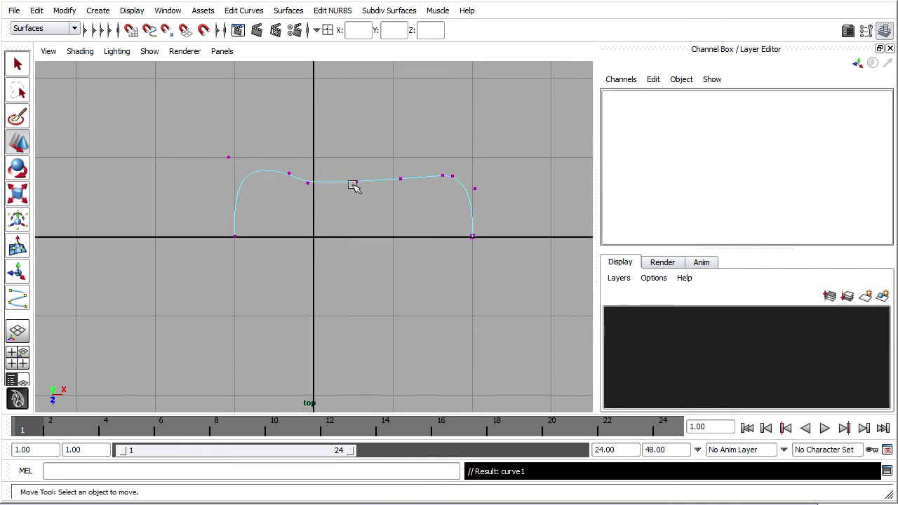
{"action": "mouse_move", "coordinate": [401, 181]}
{"action": "left_mouse_down"}
{"action": "mouse_move", "coordinate": [357, 179]}
{"action": "mouse_move", "coordinate": [394, 180]}
{"action": "mouse_move", "coordinate": [388, 194]}
{"action": "mouse_move", "coordinate": [394, 183]}
{"action": "left_mouse_up"}
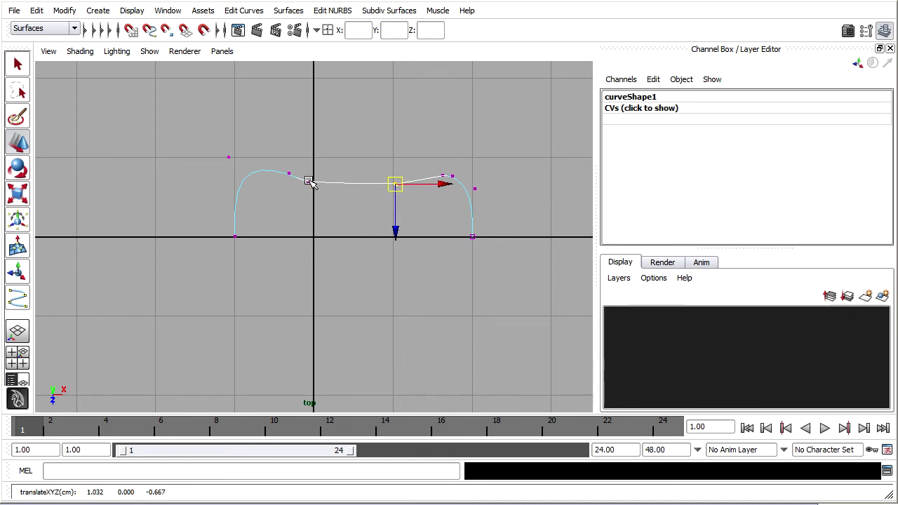
{"action": "left_click", "coordinate": [289, 173]}
{"action": "left_click_drag", "start_coordinate": [289, 172], "coordinate": [329, 203]}
{"action": "left_click", "coordinate": [229, 157]}
{"action": "left_click_drag", "start_coordinate": [231, 157], "coordinate": [232, 195]}
Lower the middle and right vertices toward the horizontal axis in a shallow wave, placing one at about X 1.4, Z -0.2.
{"action": "left_click_drag", "start_coordinate": [427, 162], "coordinate": [464, 219]}
{"action": "left_click_drag", "start_coordinate": [376, 166], "coordinate": [418, 198]}
{"action": "left_click_drag", "start_coordinate": [398, 187], "coordinate": [421, 224]}
{"action": "left_click", "coordinate": [371, 194]}
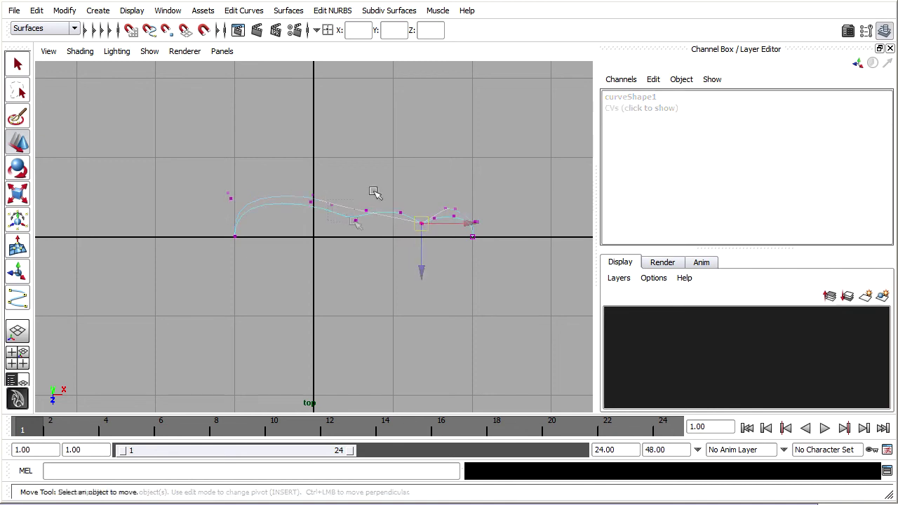